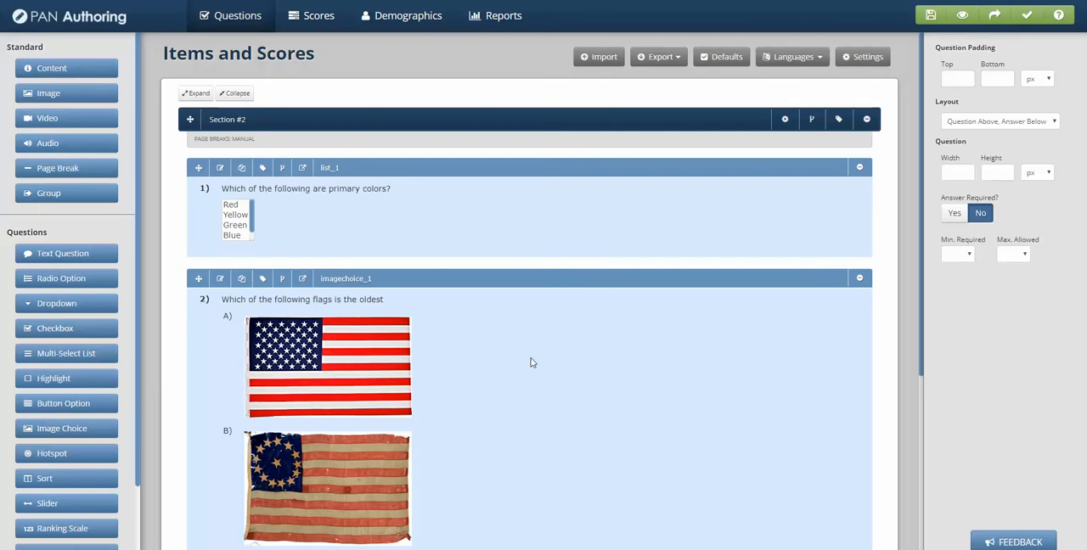
Step: Examine all tags available for the oldest-flag question and close its tags and attributes without making changes
scroll(504, 379, "down", 3)
scroll(467, 332, "up", 1)
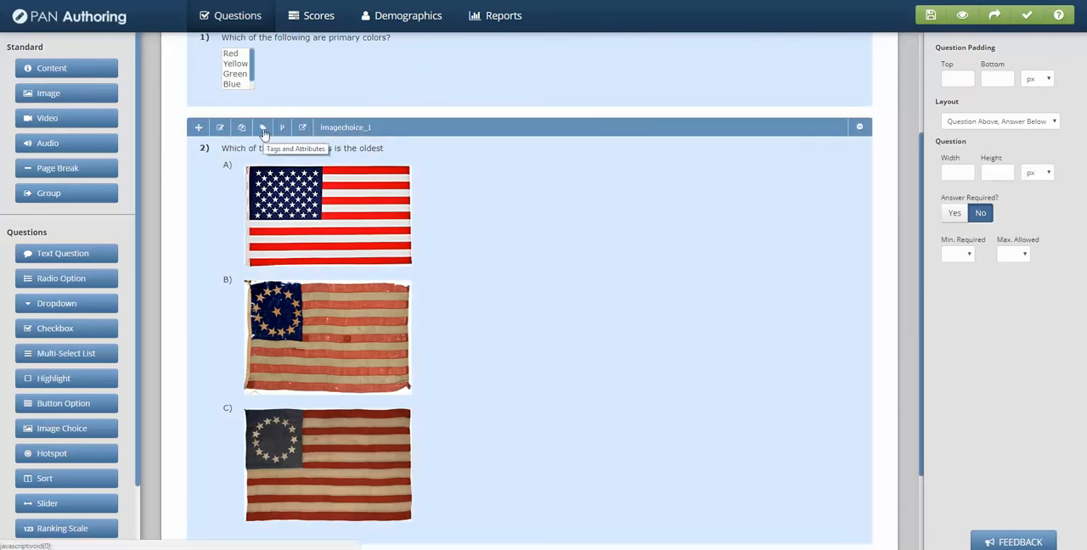
left_click(263, 129)
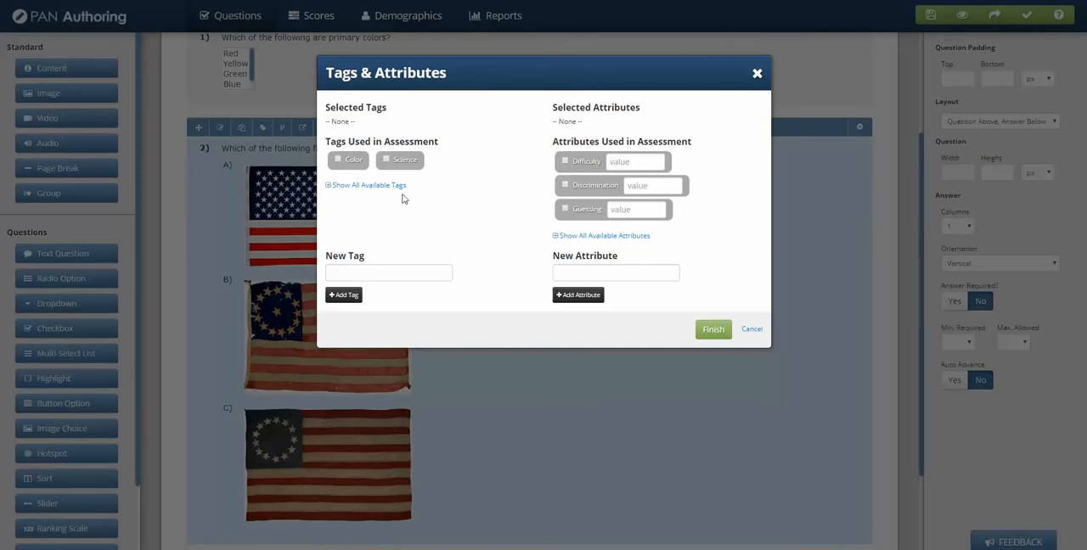
left_click(328, 186)
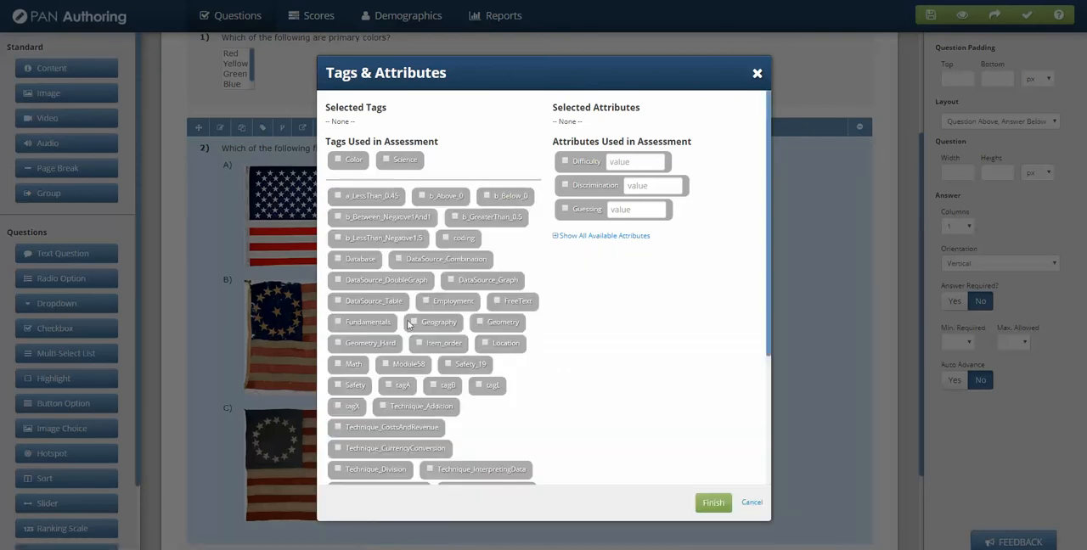
scroll(489, 259, "down", 1)
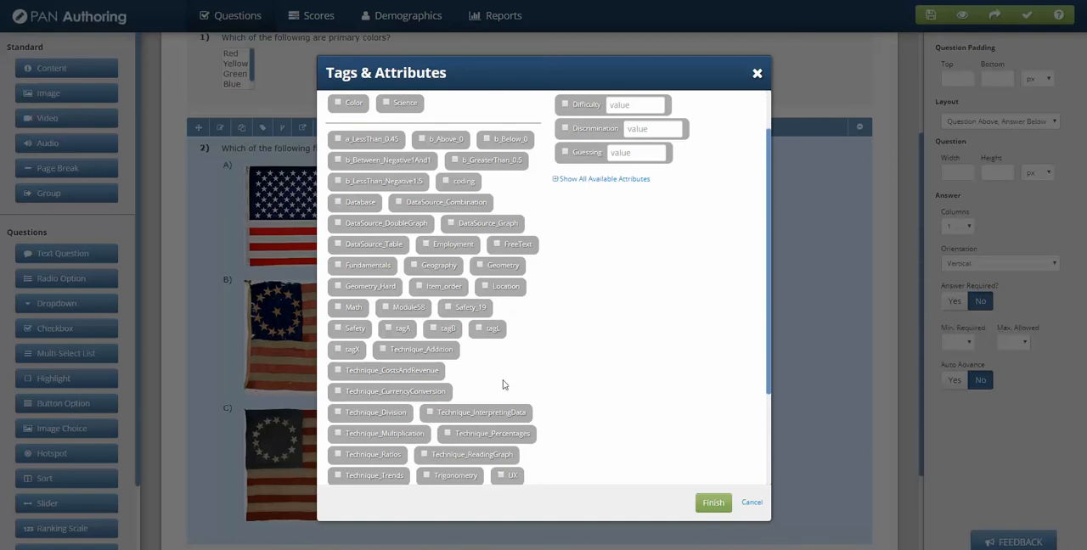
scroll(586, 365, "up", 2)
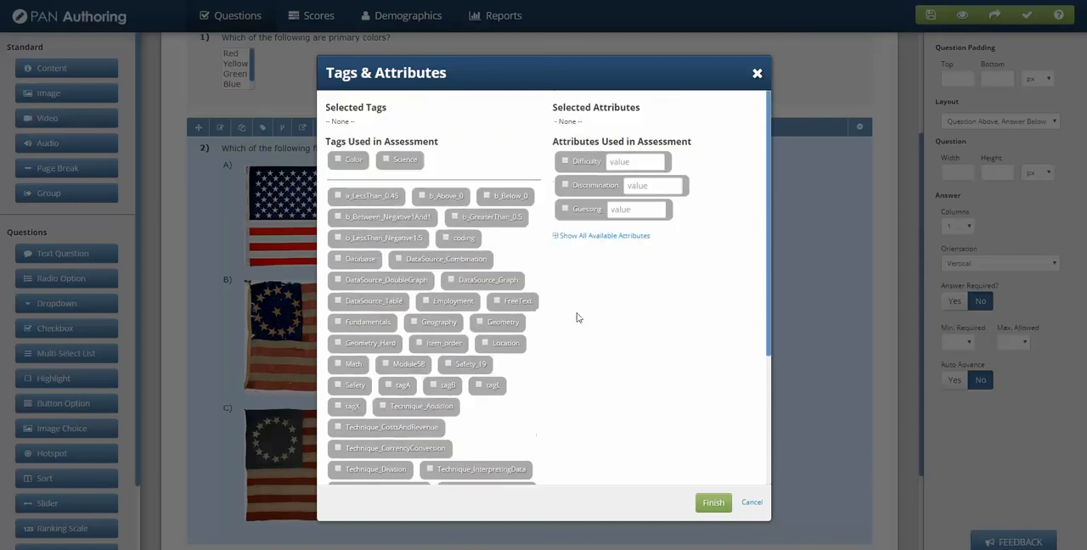
left_click(751, 503)
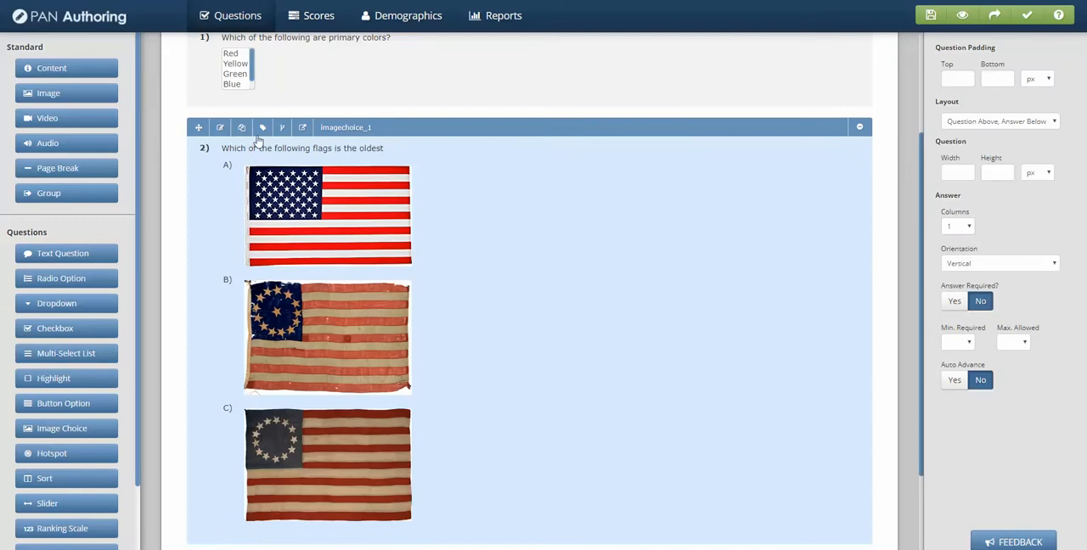
Step: Add a new tag named History to the oldest-flag question
left_click(262, 128)
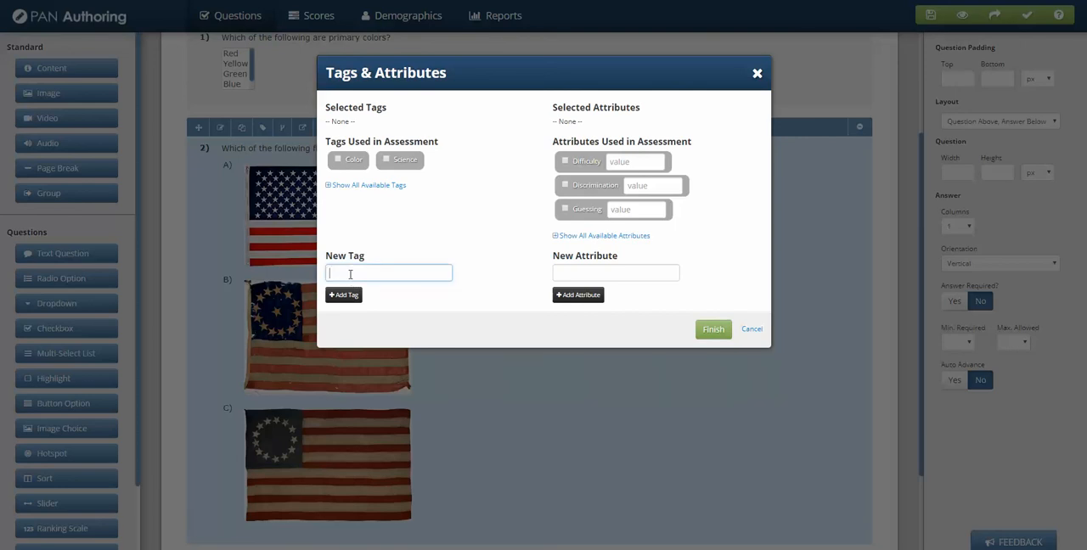
type("Fla")
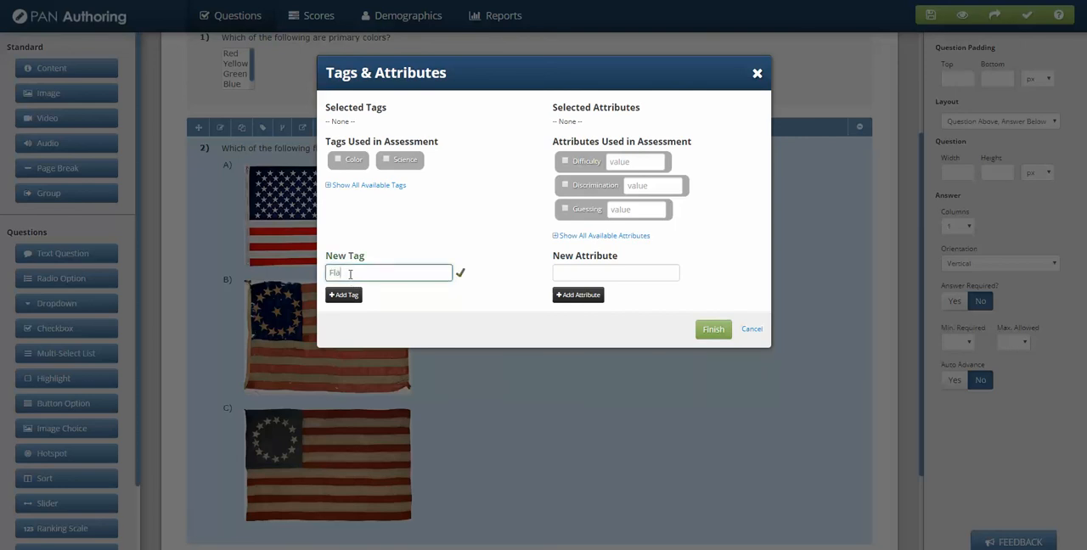
type("History")
left_click(343, 295)
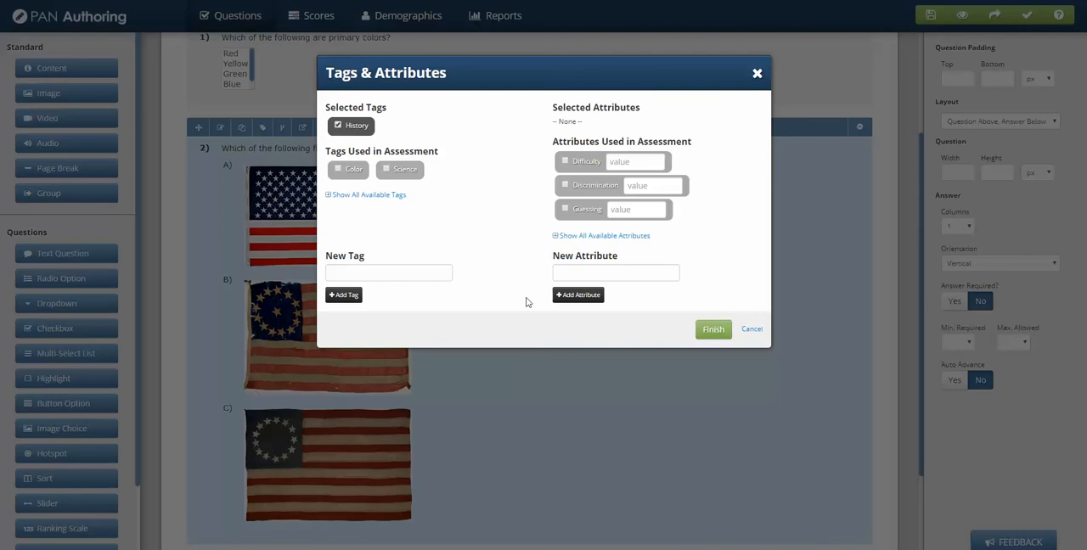
Step: Assign the Difficulty attribute to the oldest-flag question and save its tags and attributes
left_click(574, 162)
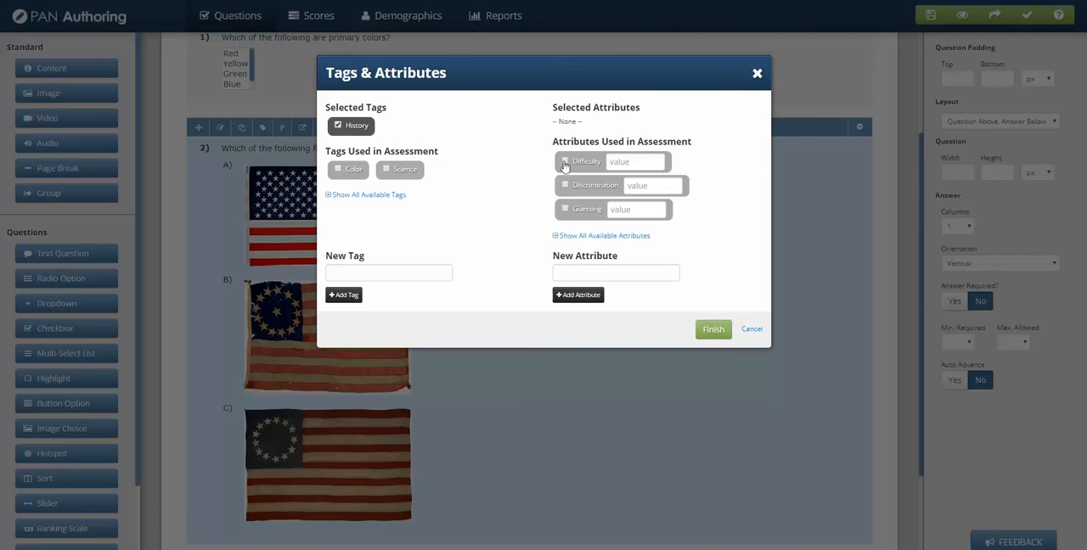
left_click(618, 161)
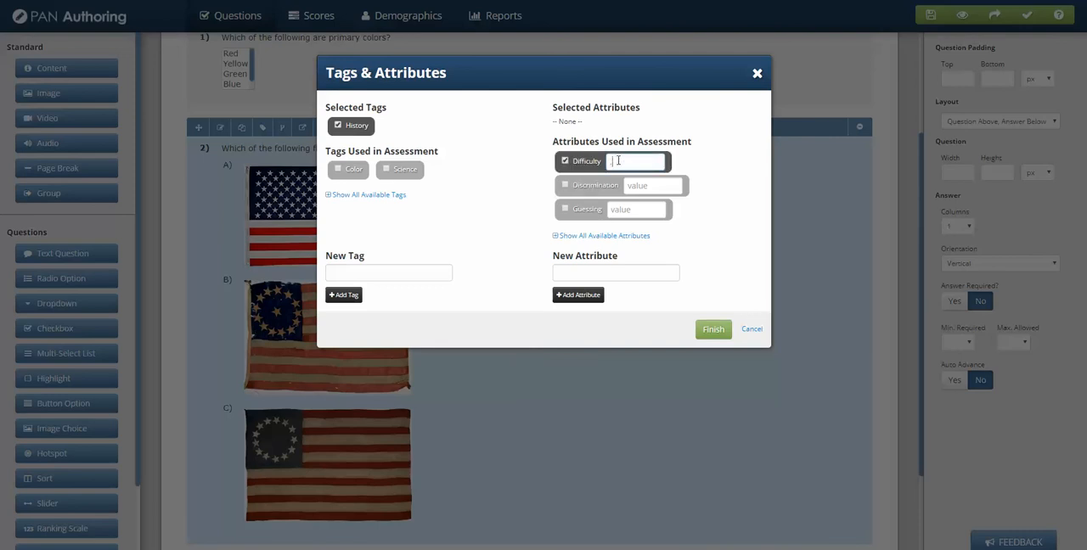
left_click(734, 254)
left_click(709, 330)
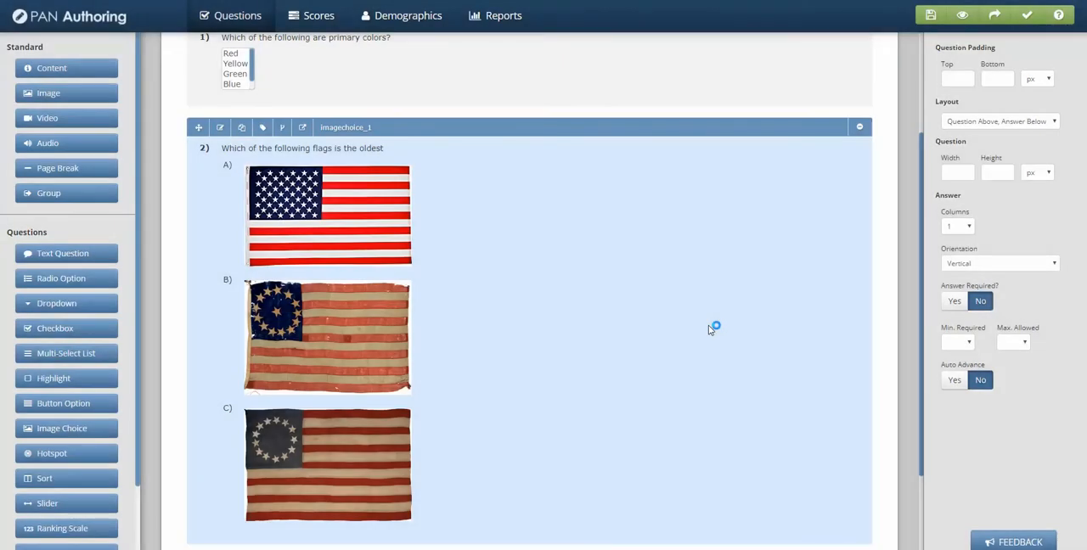
Step: Assign the existing Geography tag to the capital of Indiana question in Section #1 and save it
scroll(577, 317, "down", 3)
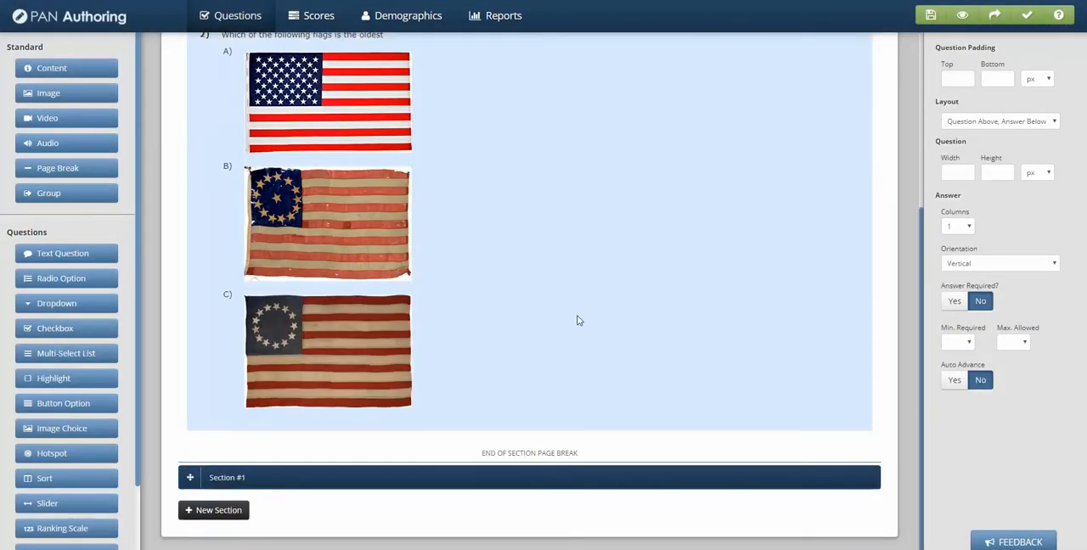
left_click(384, 484)
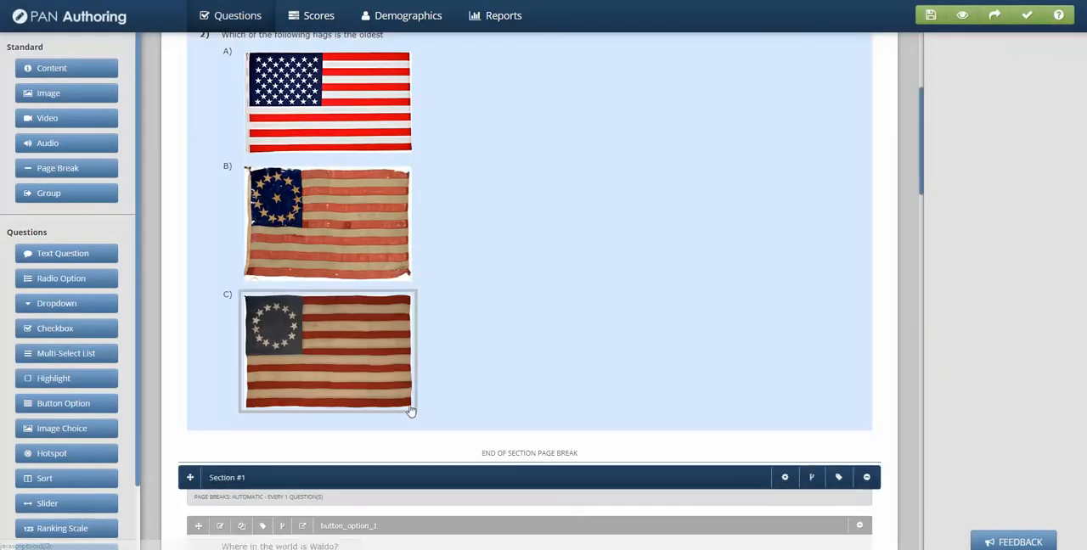
scroll(413, 413, "down", 4)
scroll(412, 406, "down", 7)
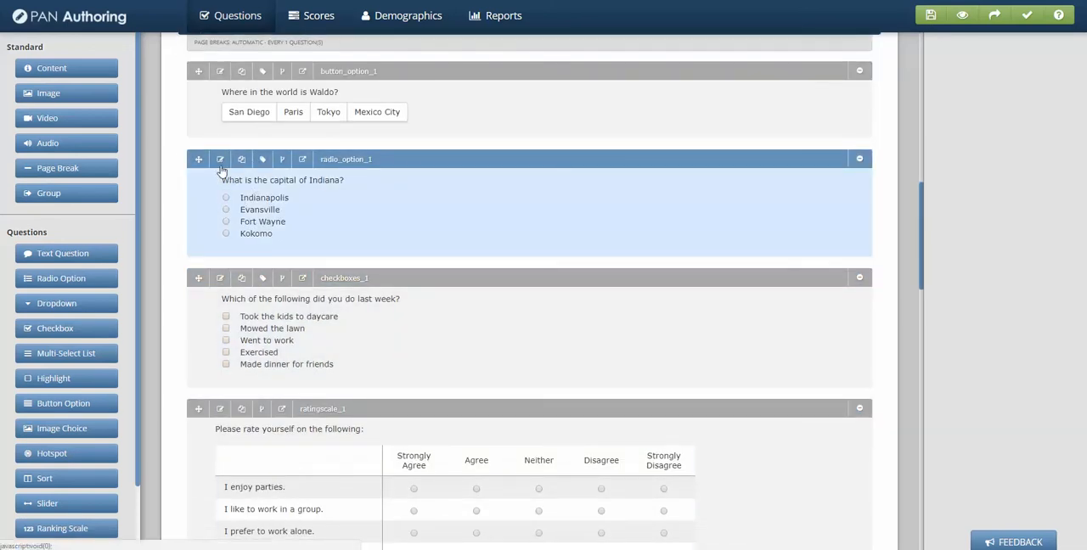
left_click(264, 160)
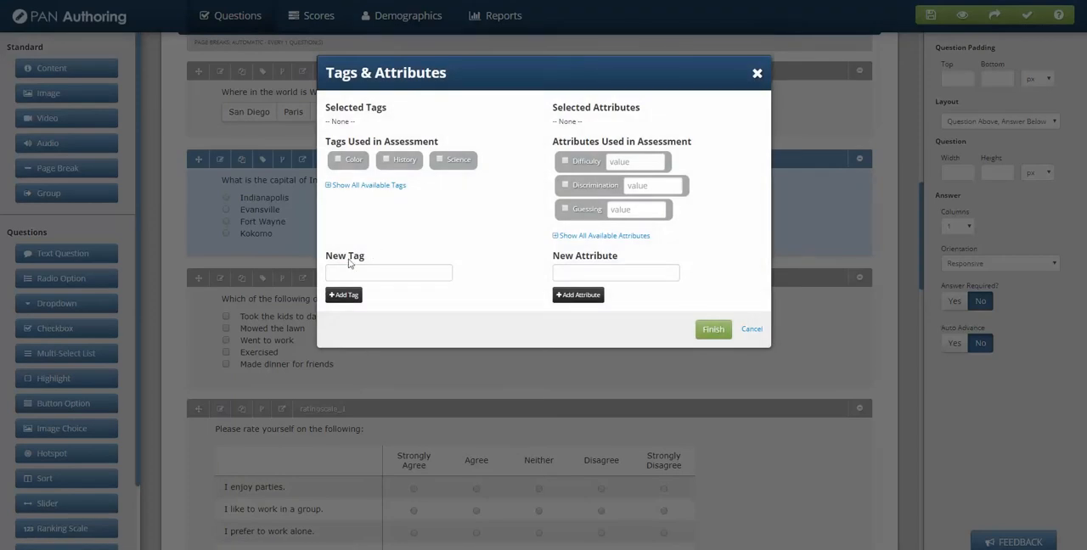
left_click(332, 186)
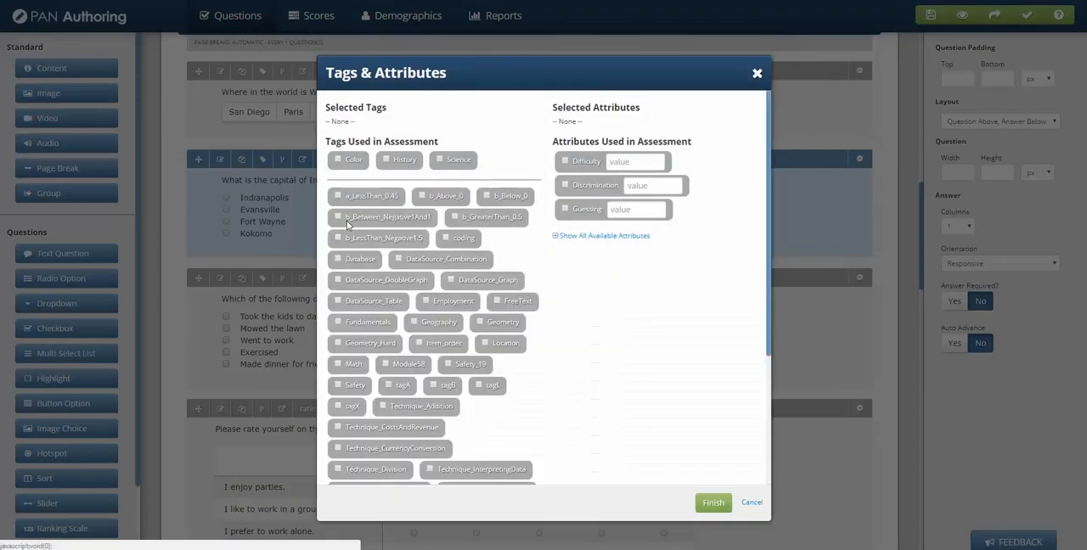
left_click(415, 324)
scroll(445, 359, "down", 3)
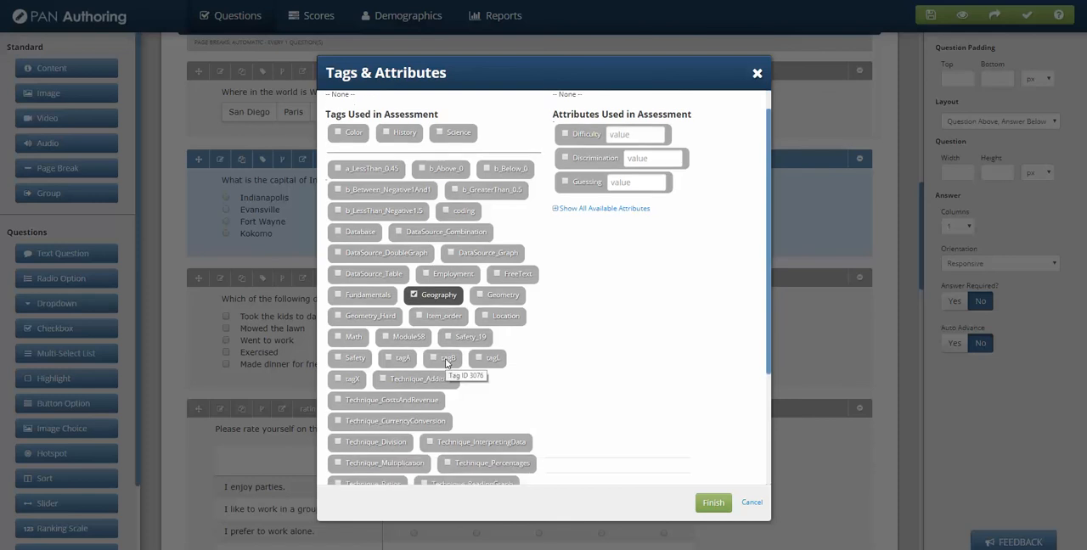
scroll(445, 358, "down", 2)
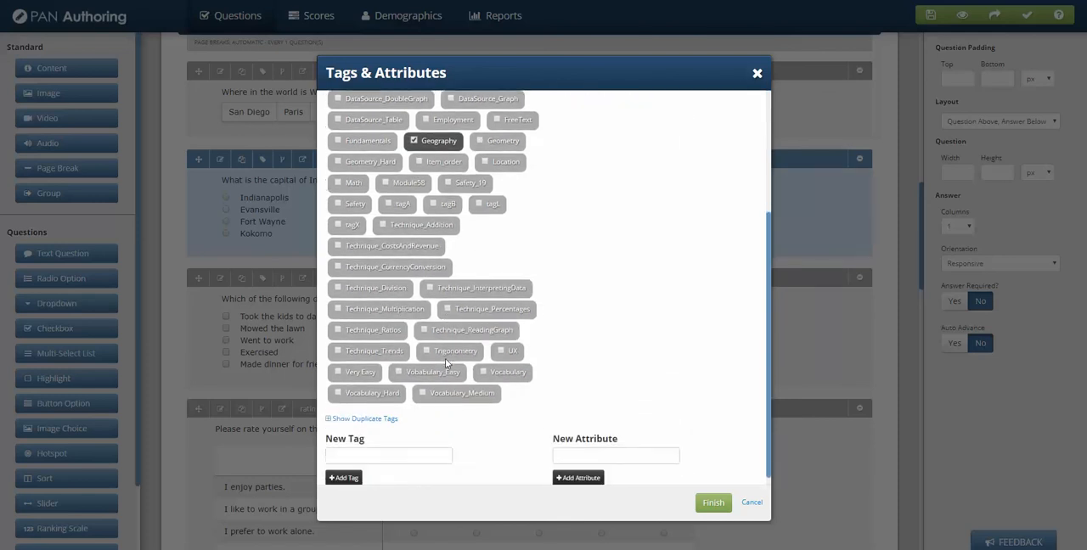
left_click(713, 503)
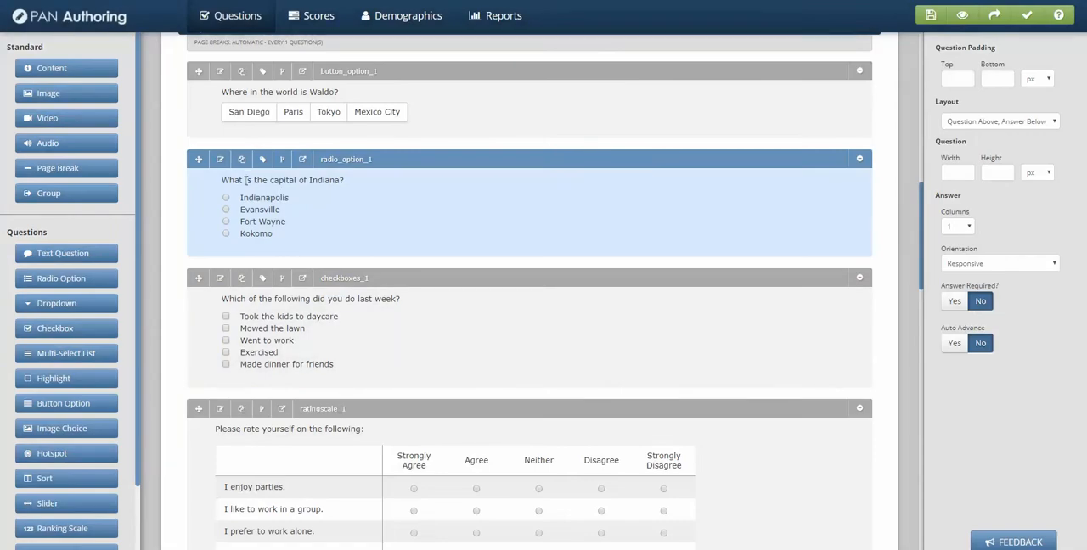
Step: Give the capital of Indiana question a Difficulty of .74 and a Discrimination of .52, and save the attributes
left_click(262, 158)
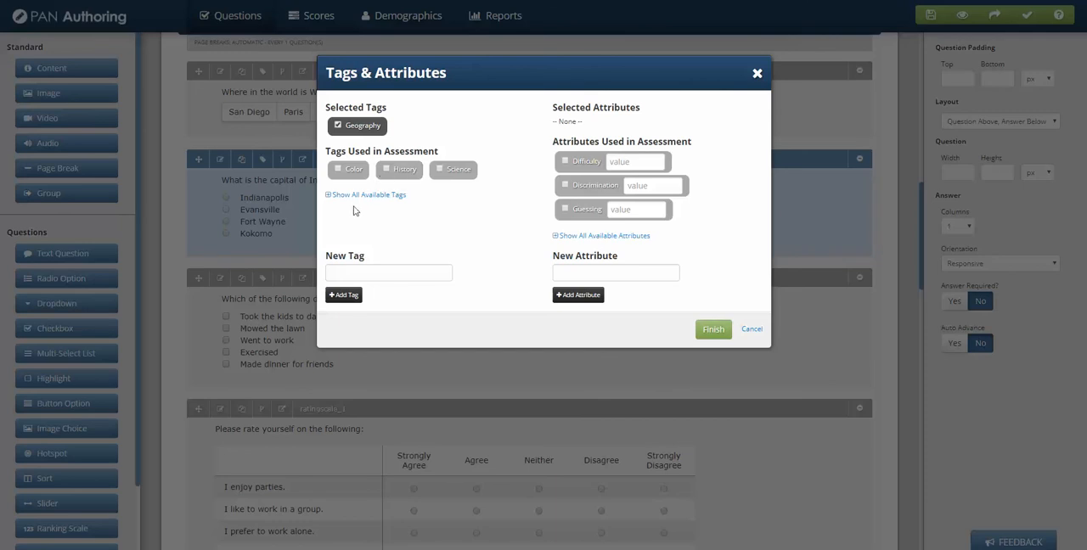
left_click(565, 161)
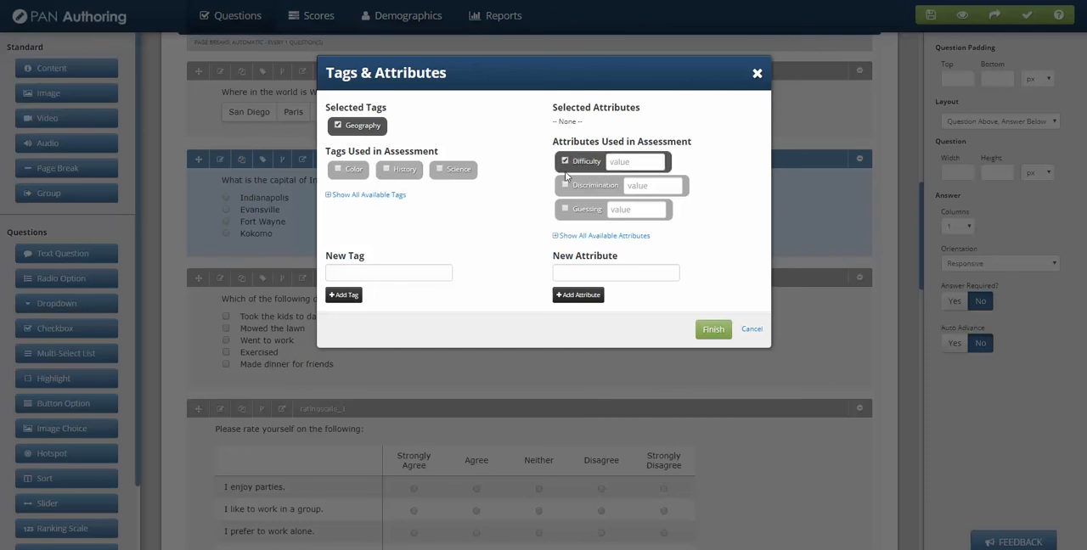
left_click(565, 185)
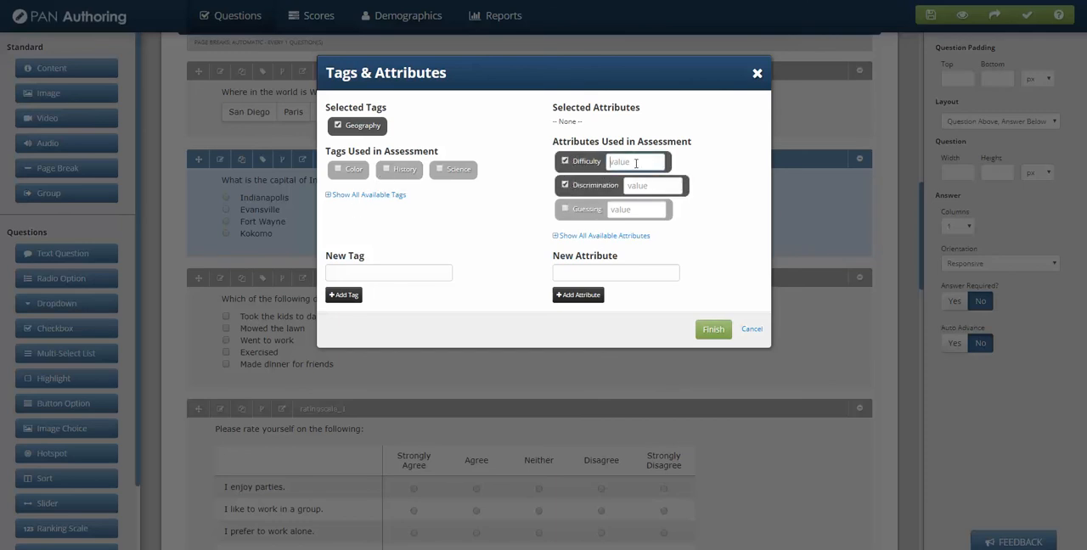
left_click(635, 162)
type(".74")
type(".5")
type("2")
left_click(707, 330)
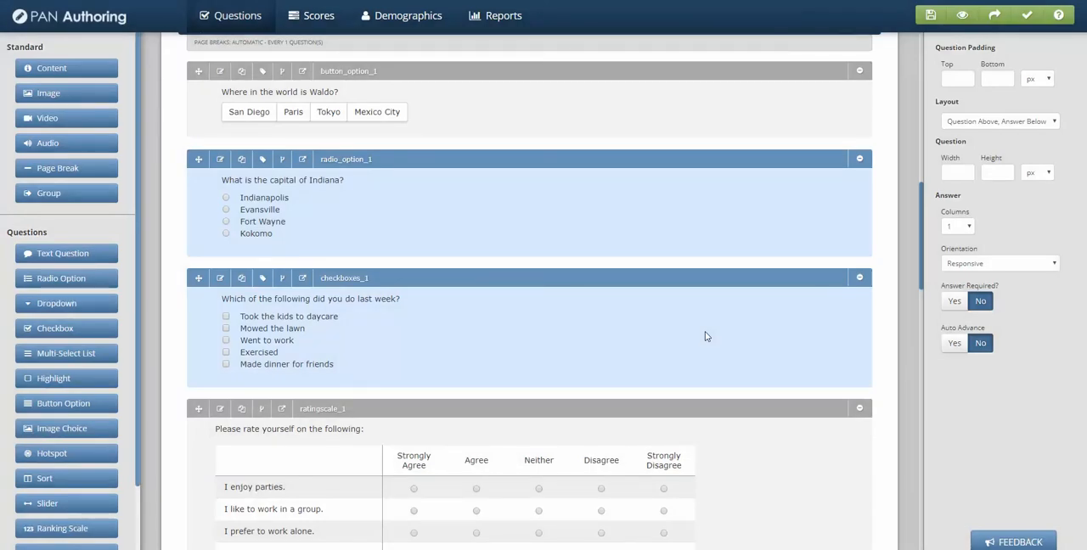
Step: Set Section #1's item sorting to the Difficulty attribute in ascending order
scroll(445, 269, "up", 1)
scroll(443, 269, "up", 5)
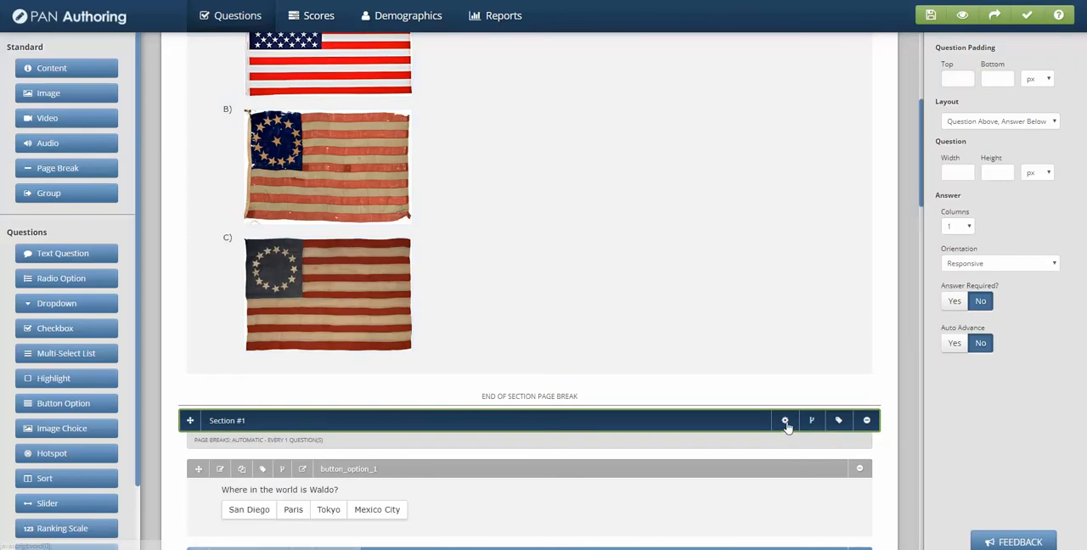
left_click(785, 421)
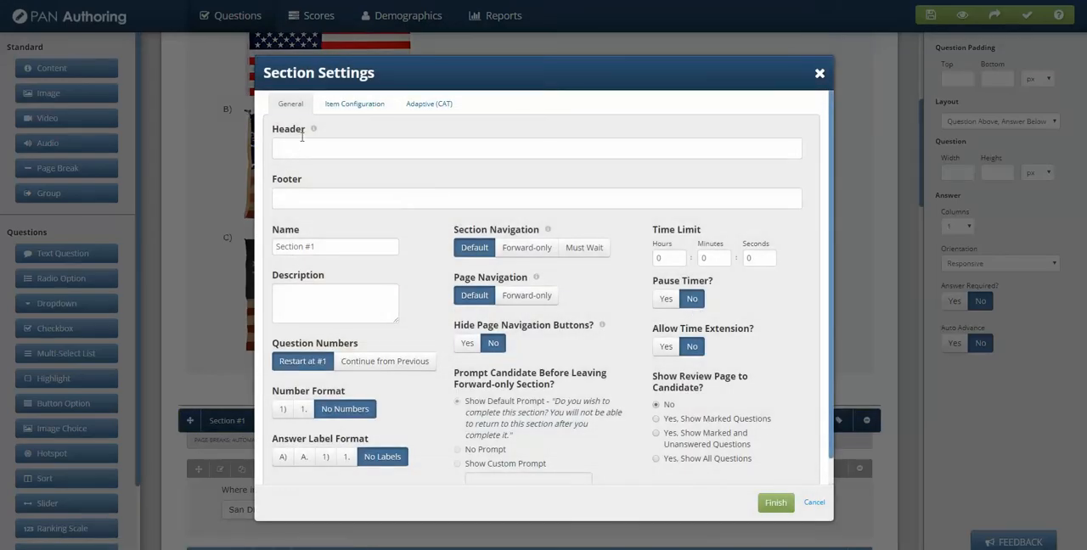
left_click(359, 107)
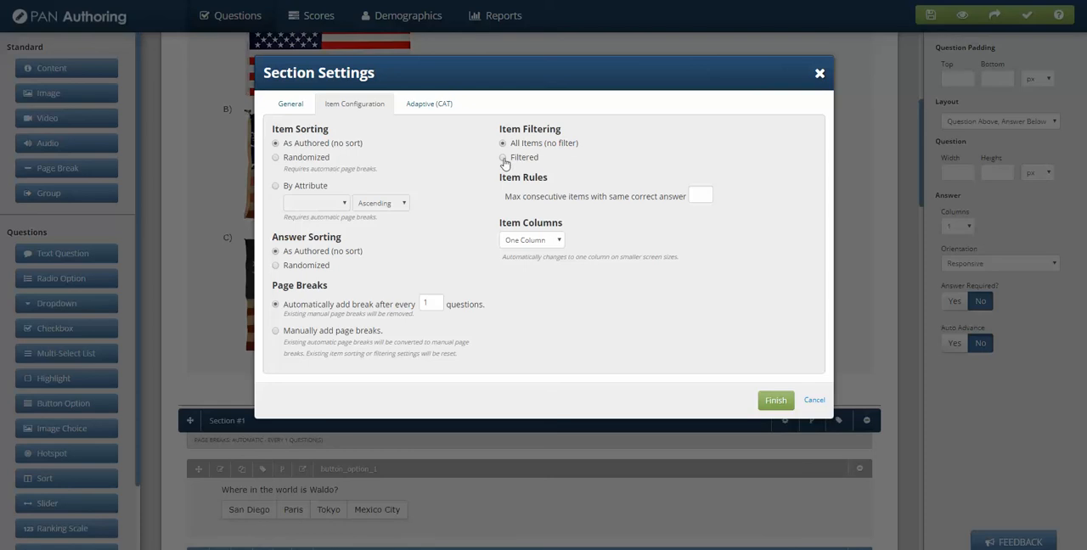
left_click(275, 185)
left_click(345, 209)
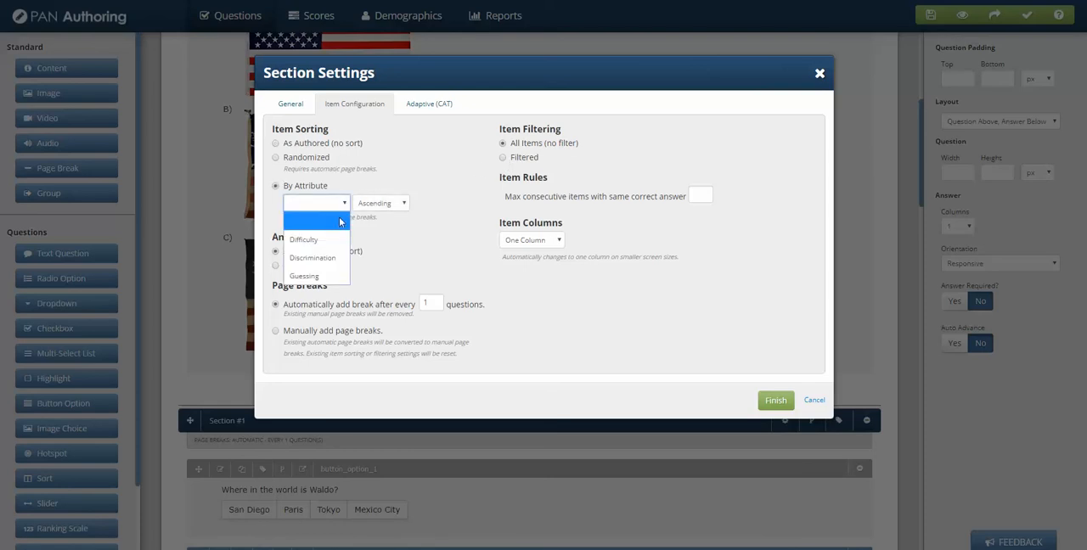
left_click(327, 243)
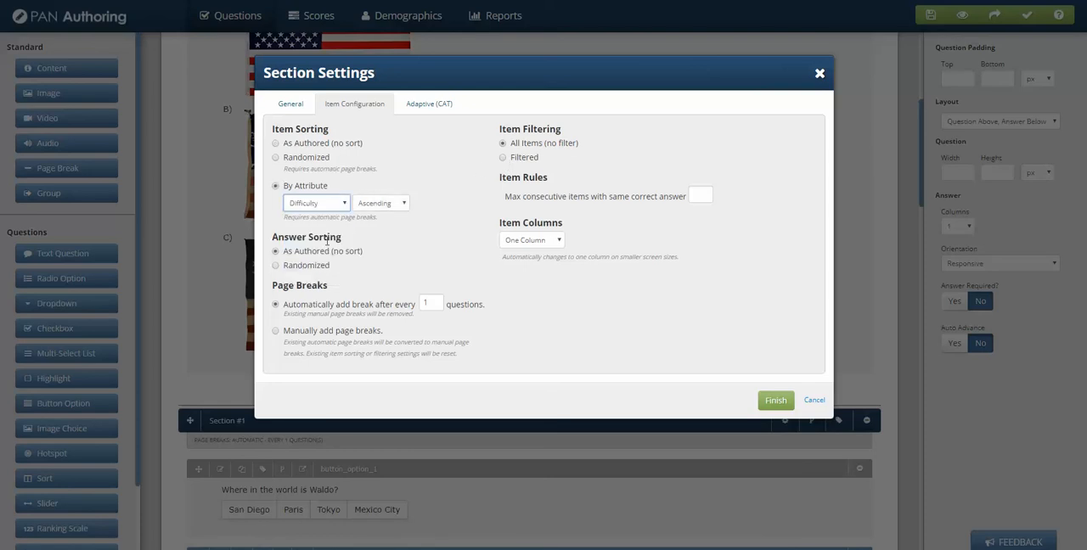
left_click(390, 207)
left_click(384, 242)
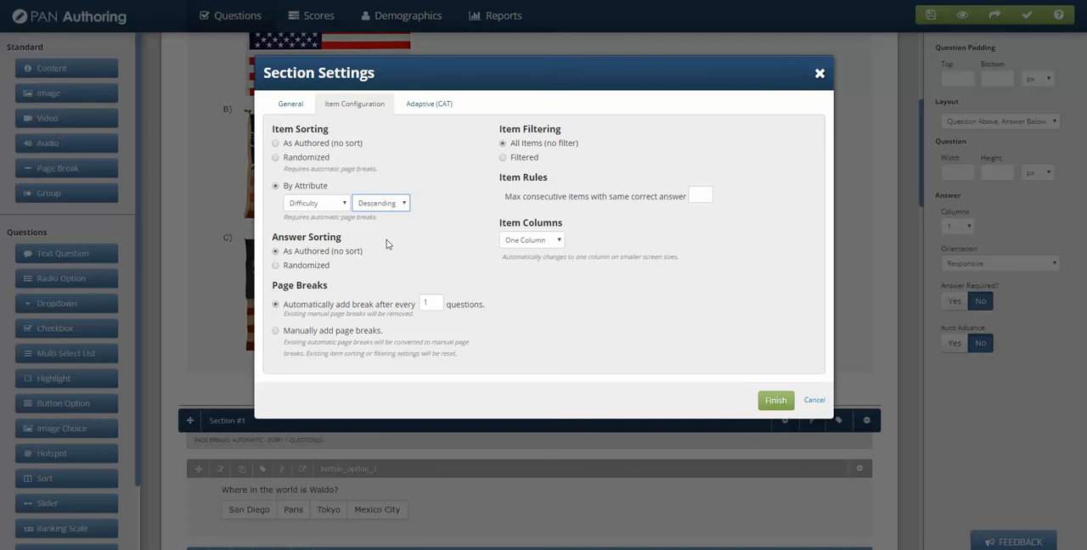
left_click(405, 207)
left_click(386, 223)
Step: Filter Section #1's items with a tag rule requiring exactly 1 item tagged History
left_click(504, 158)
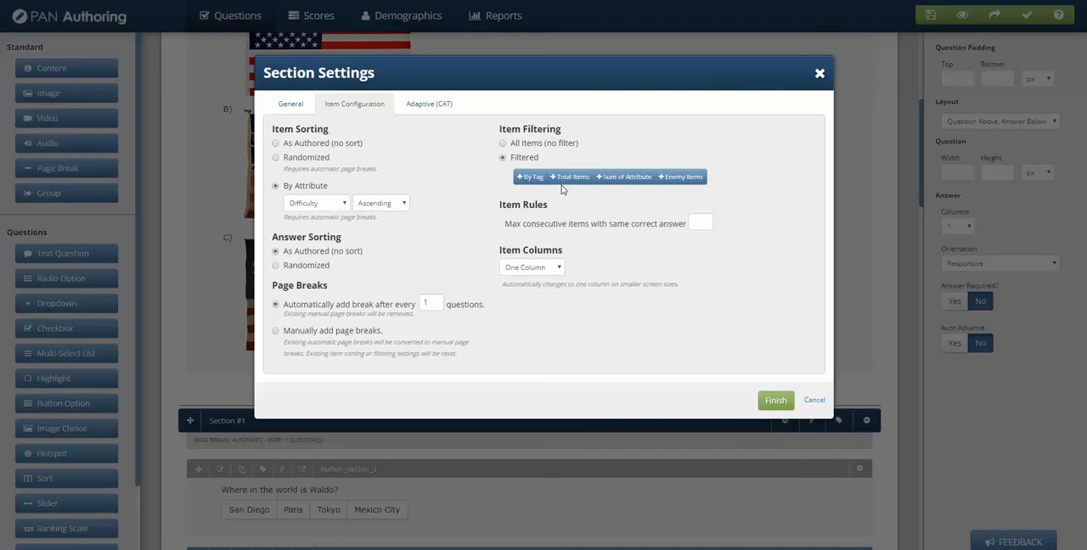
left_click(532, 180)
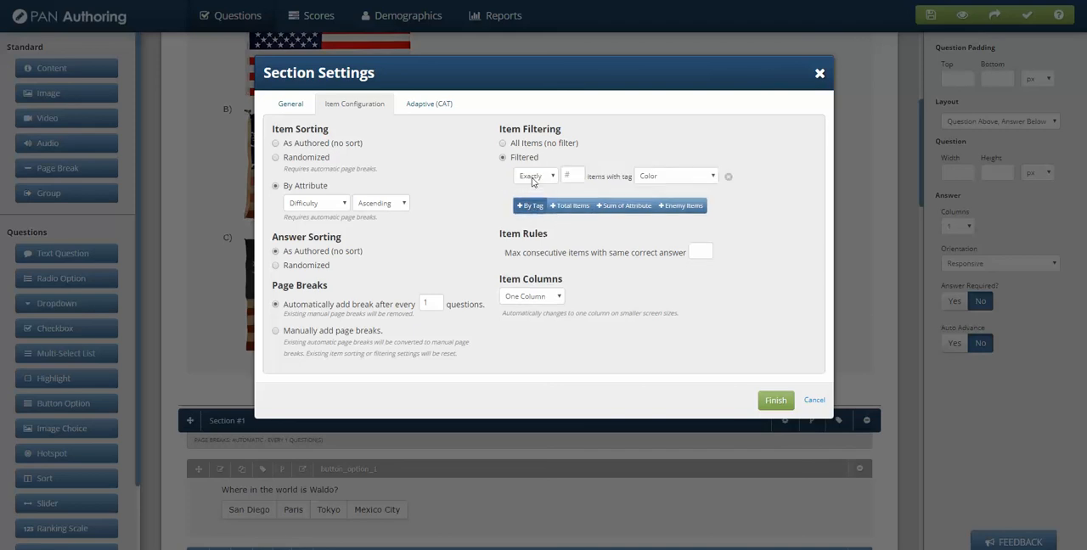
left_click(552, 178)
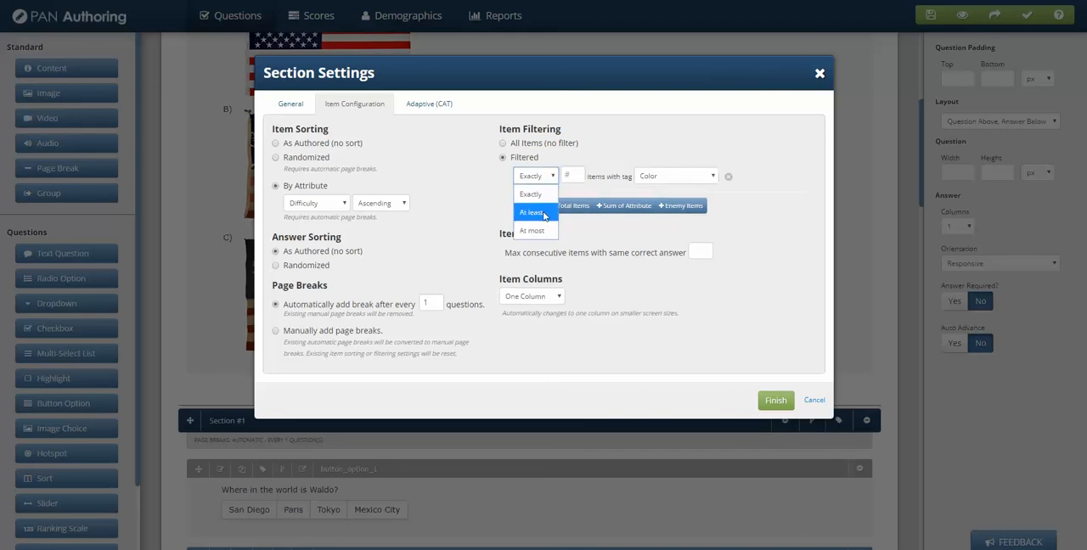
left_click(531, 194)
left_click(574, 175)
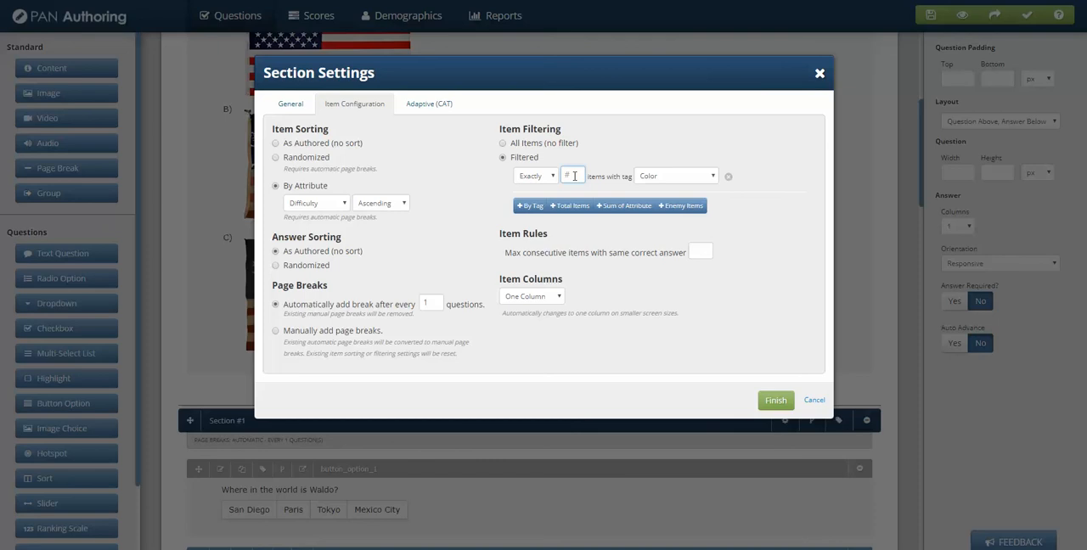
left_click(654, 178)
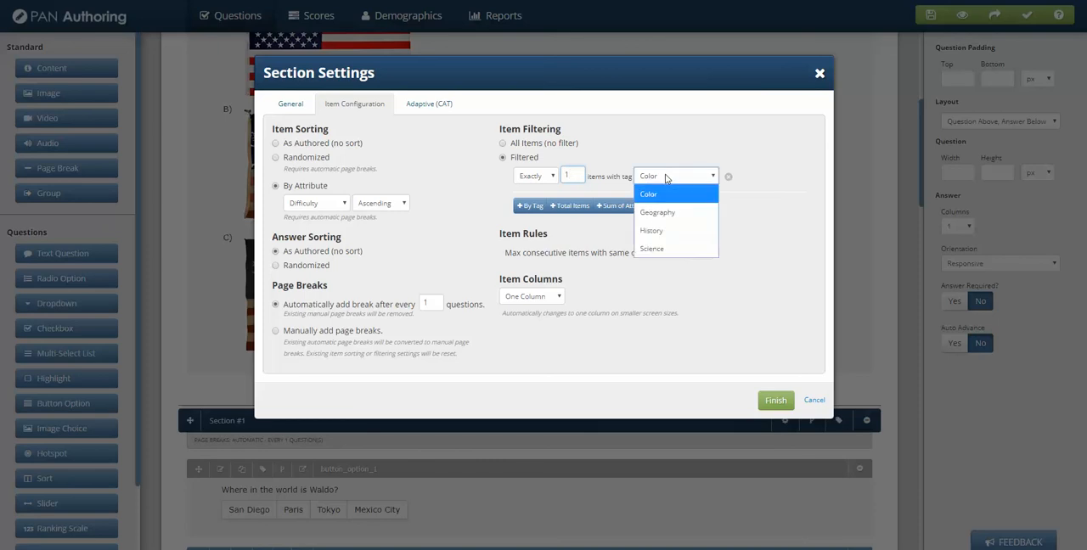
left_click(678, 231)
Step: Add a second tag rule requiring at least 2 items tagged Geography
left_click(533, 206)
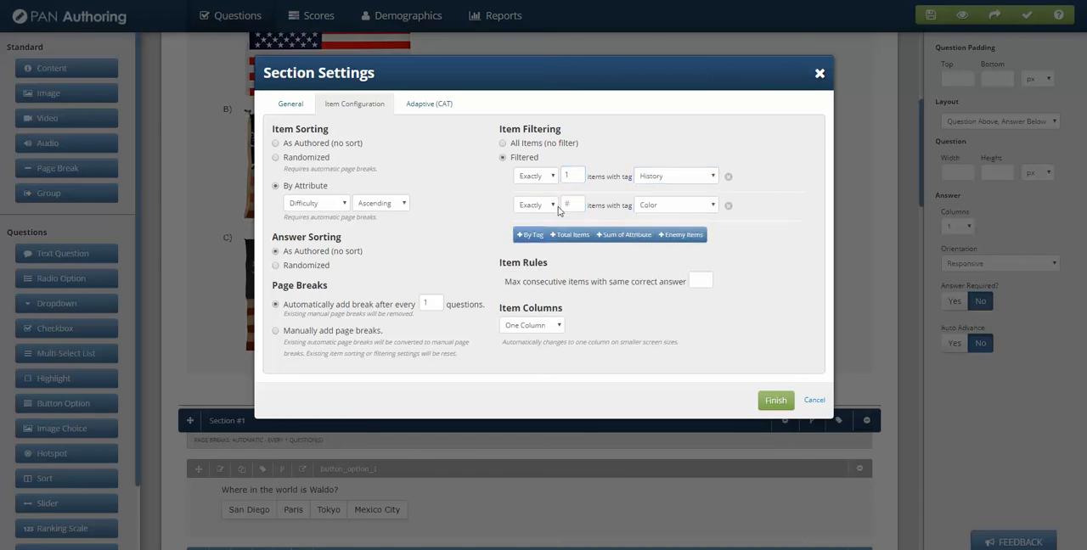
left_click(548, 207)
left_click(532, 241)
left_click(573, 205)
type("2")
left_click(673, 207)
left_click(675, 245)
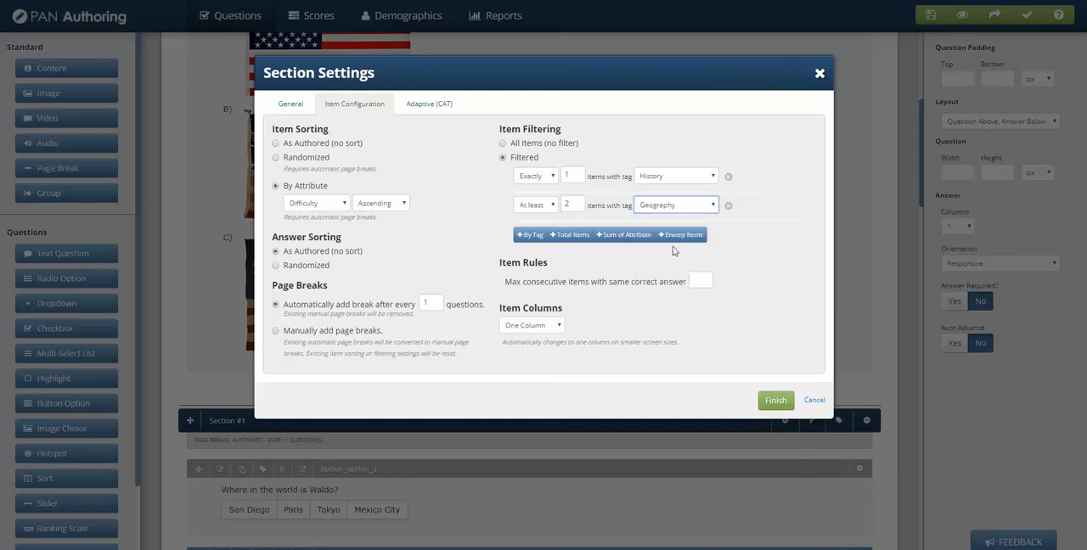
Step: Add a total items rule of 4 to the item filtering and save the section settings
left_click(568, 235)
left_click(526, 234)
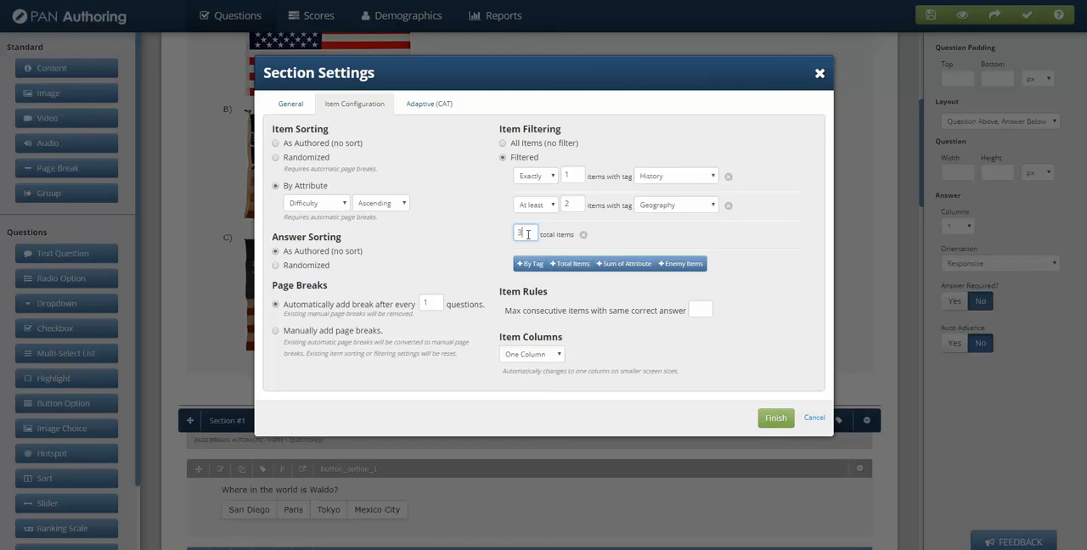
type("3")
key("BackSpace")
type("4")
left_click(762, 271)
left_click(775, 418)
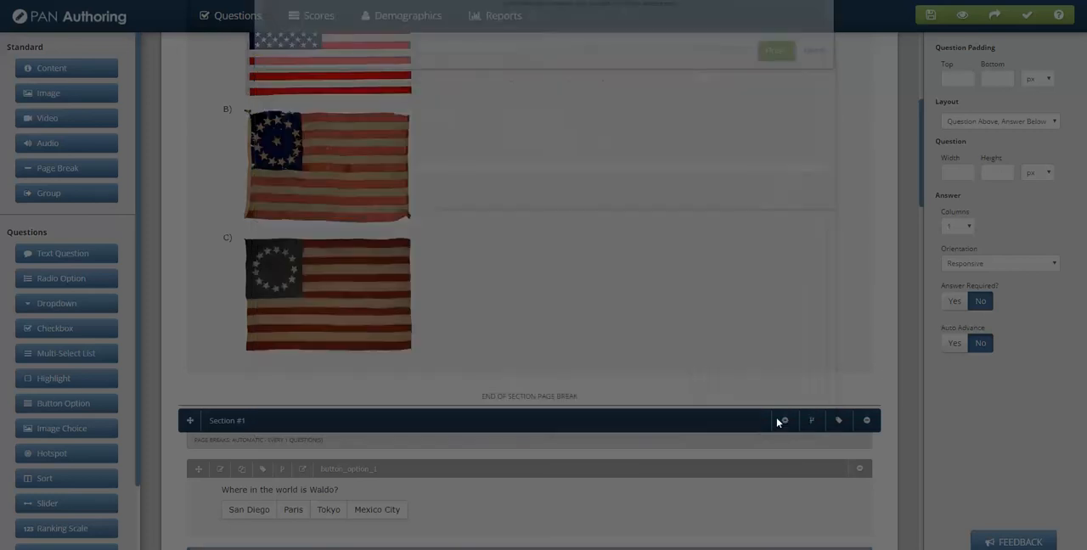